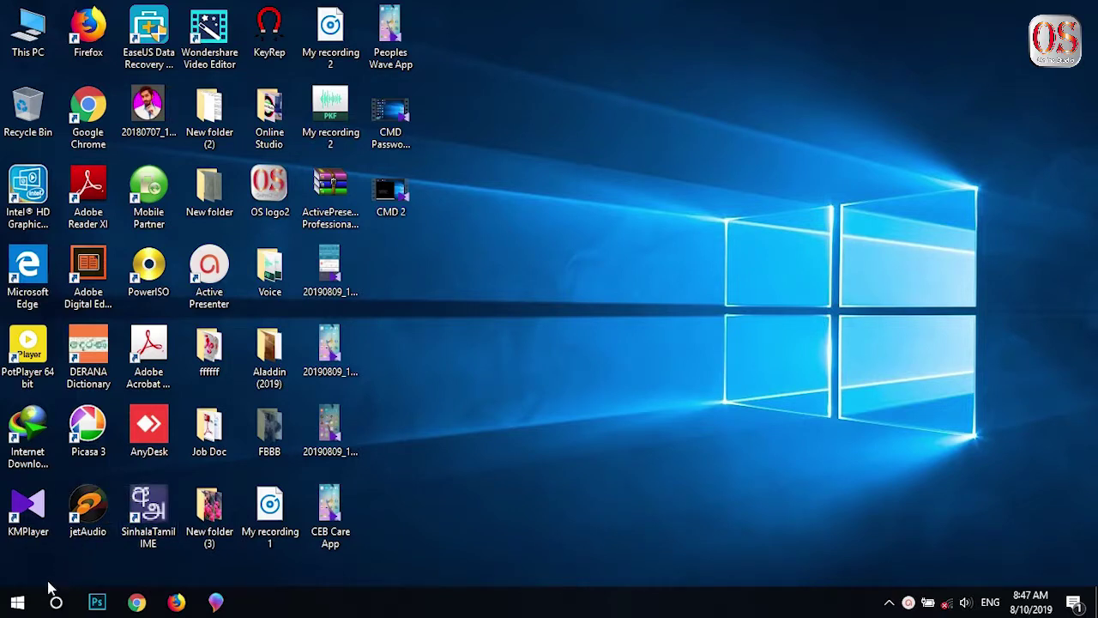
Launch Microsoft Word 2010 from the Start menu's Microsoft Office folder
{"action": "left_click", "coordinate": [17, 602]}
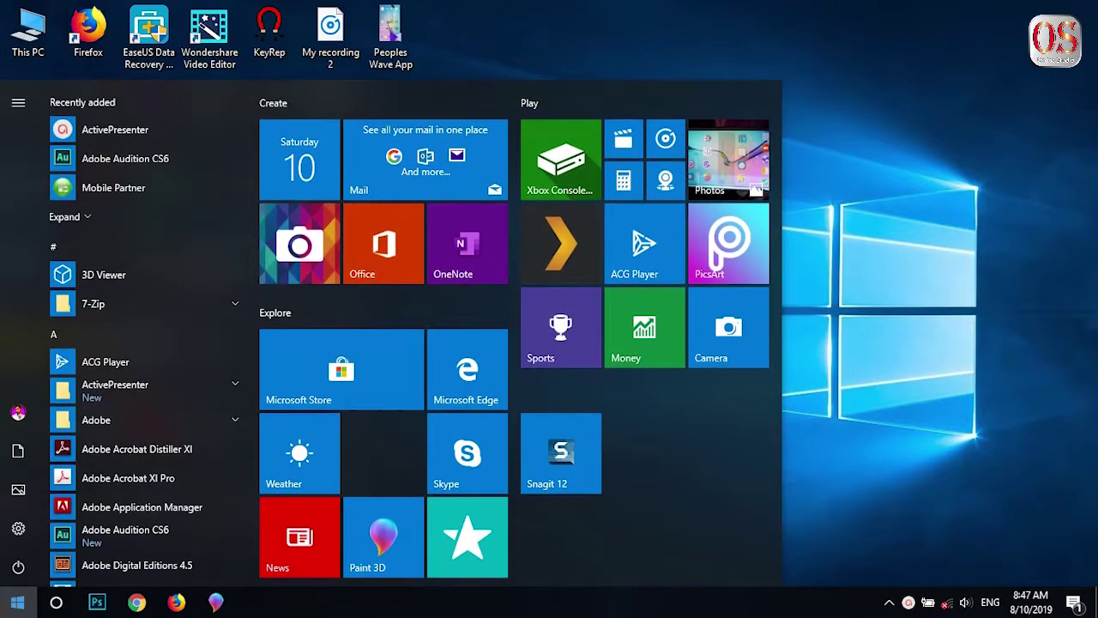
{"action": "scroll", "coordinate": [251, 163], "scroll_direction": "down", "scroll_amount": 2}
{"action": "left_click_drag", "start_coordinate": [252, 185], "coordinate": [234, 347]}
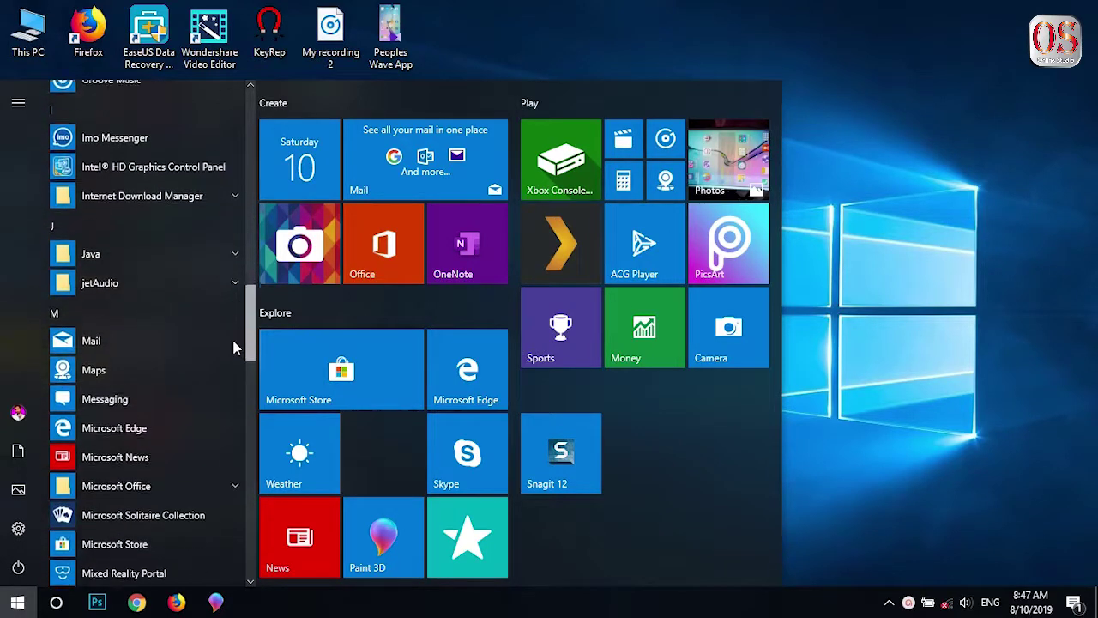
{"action": "scroll", "coordinate": [234, 353], "scroll_direction": "down", "scroll_amount": 2}
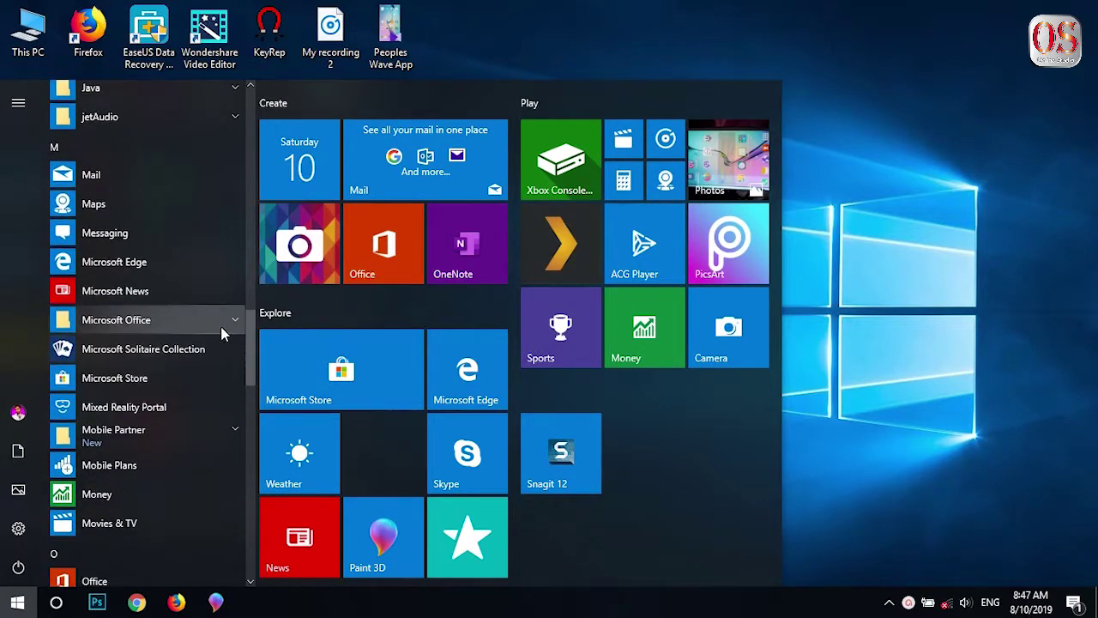
{"action": "left_click", "coordinate": [225, 326]}
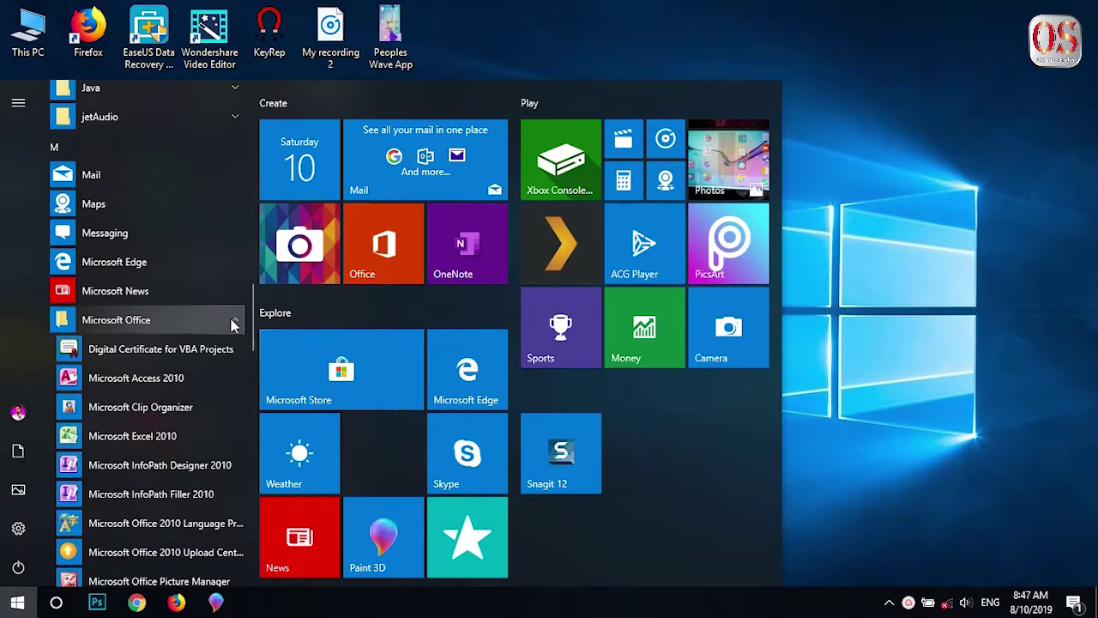
{"action": "scroll", "coordinate": [260, 343], "scroll_direction": "down", "scroll_amount": 3}
{"action": "scroll", "coordinate": [261, 360], "scroll_direction": "down", "scroll_amount": 1}
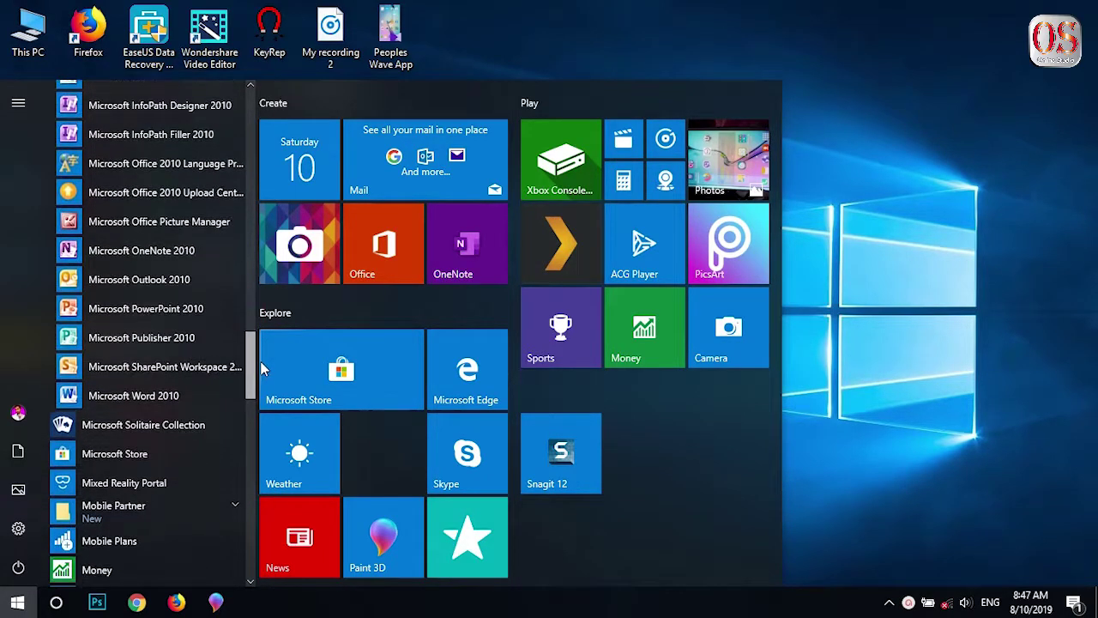
{"action": "left_click", "coordinate": [132, 396]}
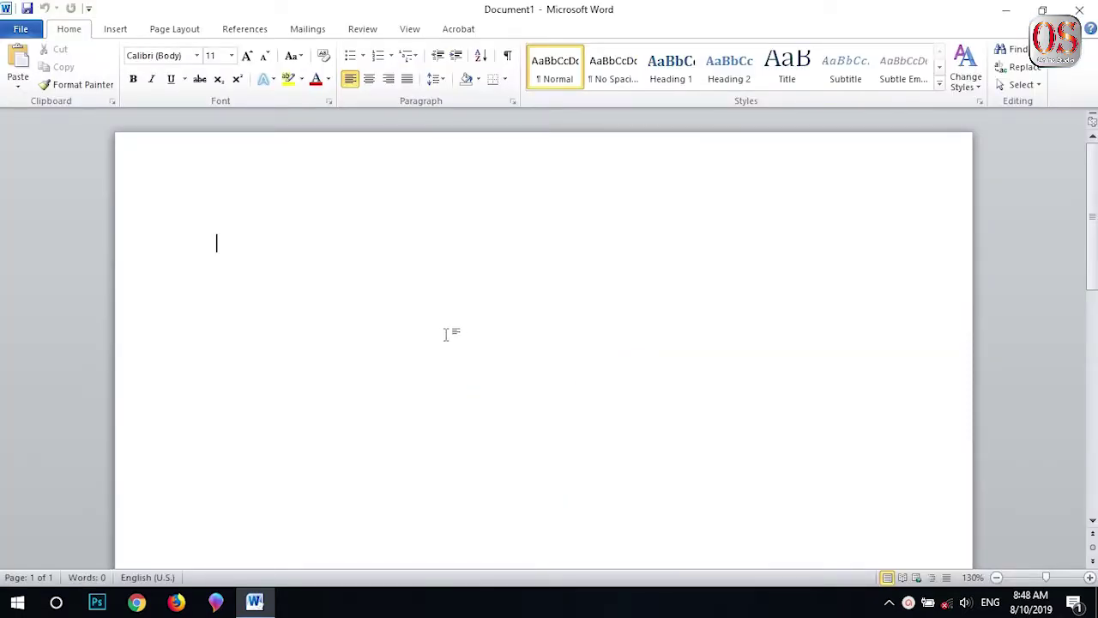
Add the Speak command from Commands Not in the Ribbon to the Quick Access Toolbar
{"action": "right_click", "coordinate": [59, 5]}
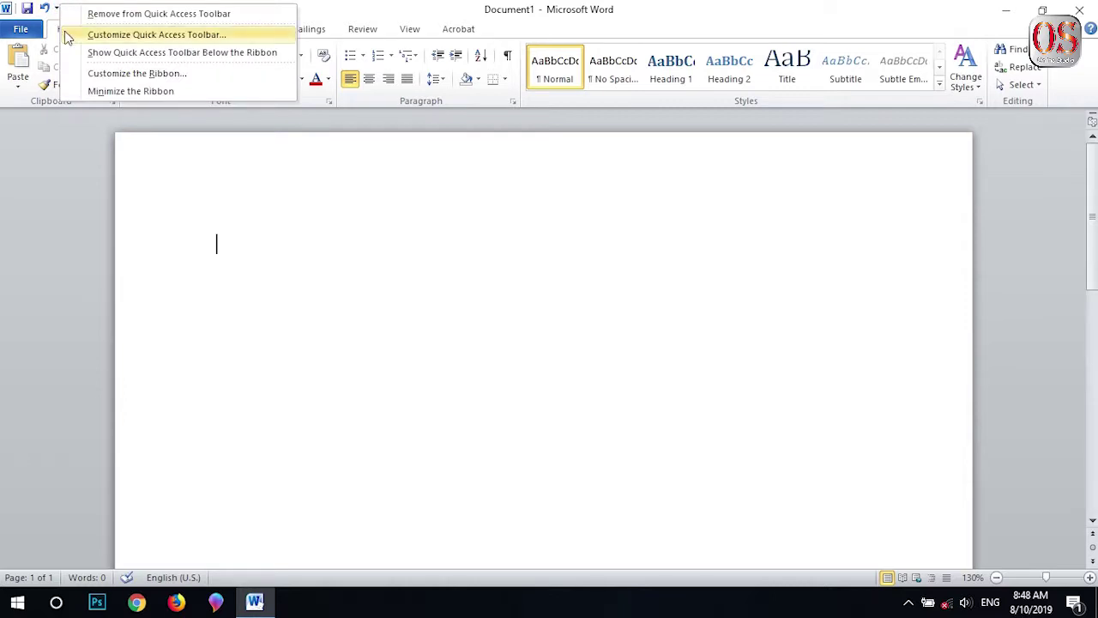
{"action": "left_click", "coordinate": [139, 41]}
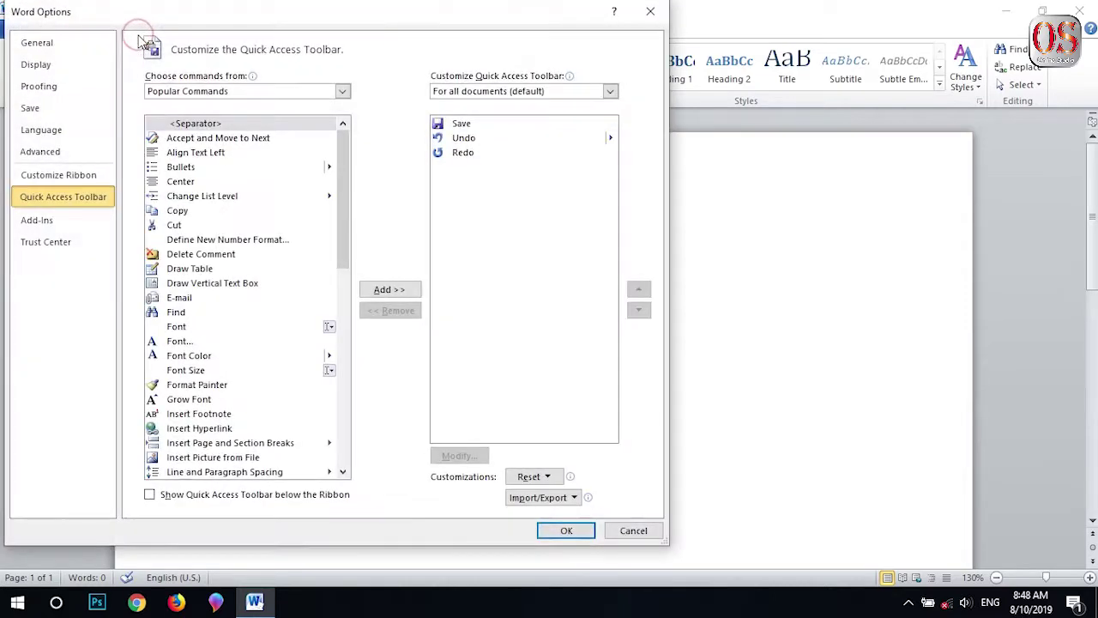
{"action": "left_click", "coordinate": [342, 92]}
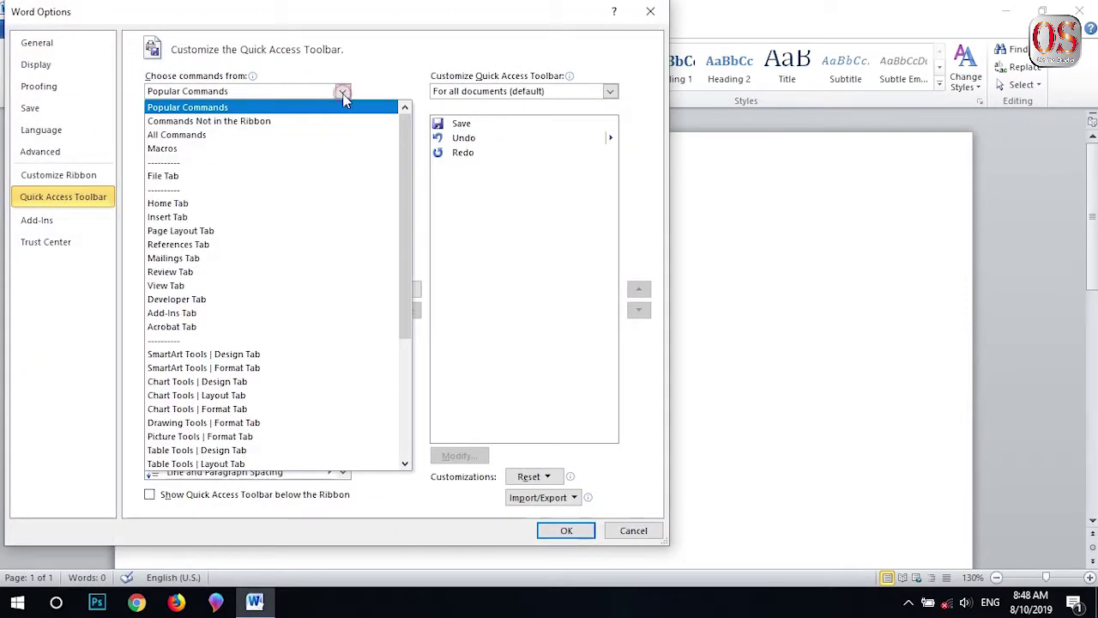
{"action": "left_click", "coordinate": [228, 127]}
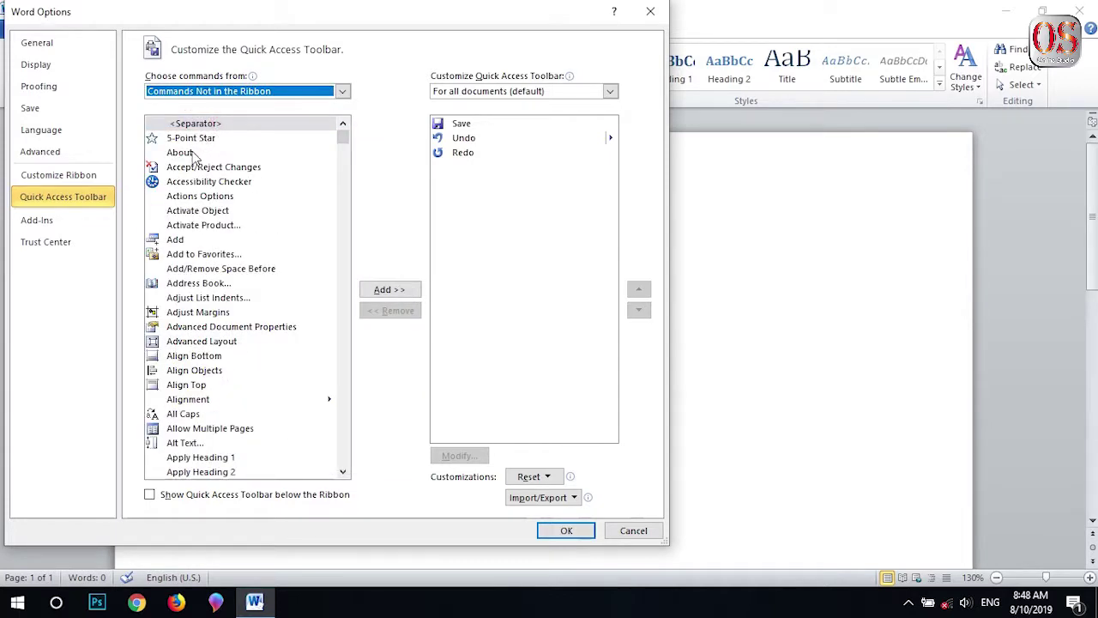
{"action": "left_click", "coordinate": [194, 169]}
{"action": "key", "text": "s"}
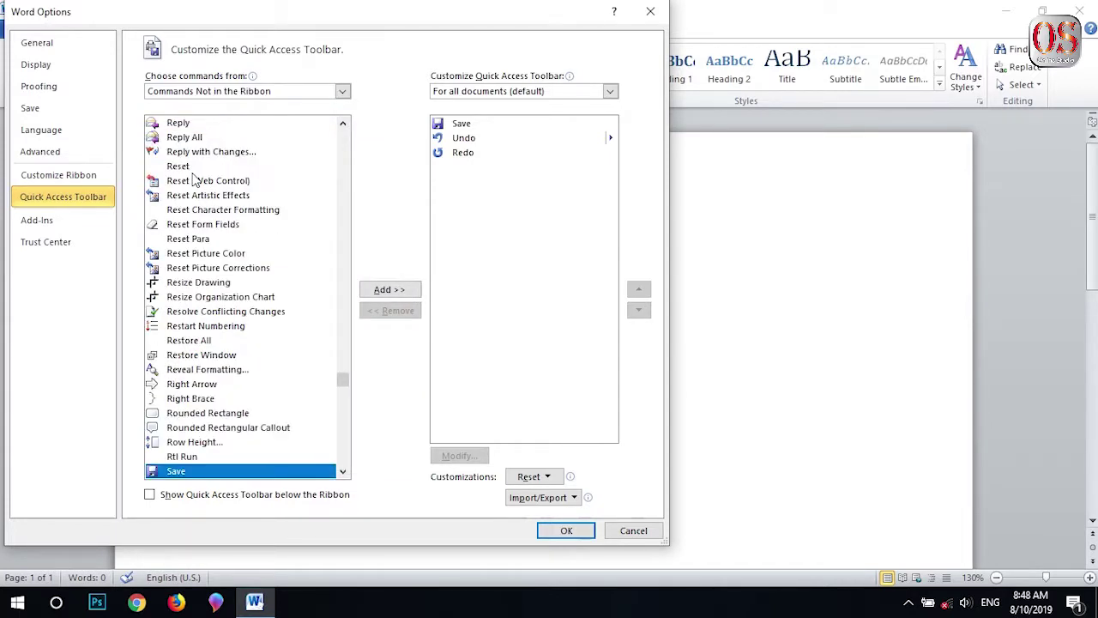
{"action": "key", "text": "Down"}
{"action": "key", "text": "Down"}
{"action": "key", "text": "Down"}
{"action": "key", "text": "Down"}
{"action": "key", "text": "Down"}
{"action": "key", "text": "Down"}
{"action": "key", "text": "Down"}
{"action": "key", "text": "Down"}
{"action": "key", "text": "Down"}
{"action": "key", "text": "Down"}
{"action": "key", "text": "Down"}
{"action": "key", "text": "Down"}
{"action": "key", "text": "Down"}
{"action": "key", "text": "Down"}
{"action": "key", "text": "Down"}
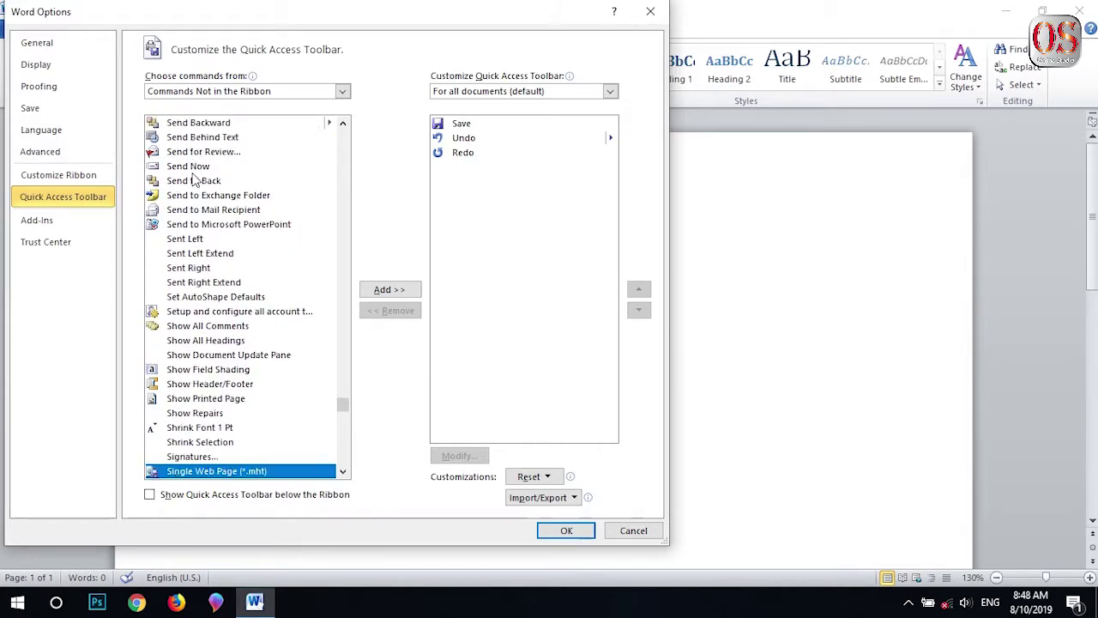
{"action": "key", "text": "Down"}
{"action": "key", "text": "Down"}
{"action": "key", "text": "Down"}
{"action": "key", "text": "Down"}
{"action": "key", "text": "Down"}
{"action": "key", "text": "Down"}
{"action": "key", "text": "Down"}
{"action": "key", "text": "Down"}
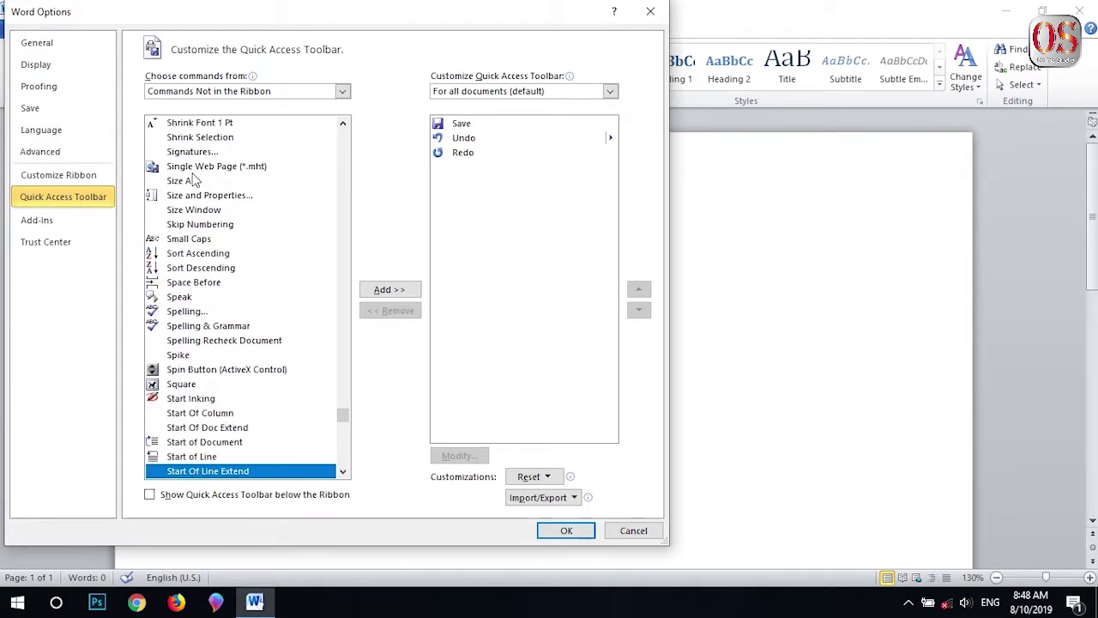
{"action": "left_click", "coordinate": [182, 297]}
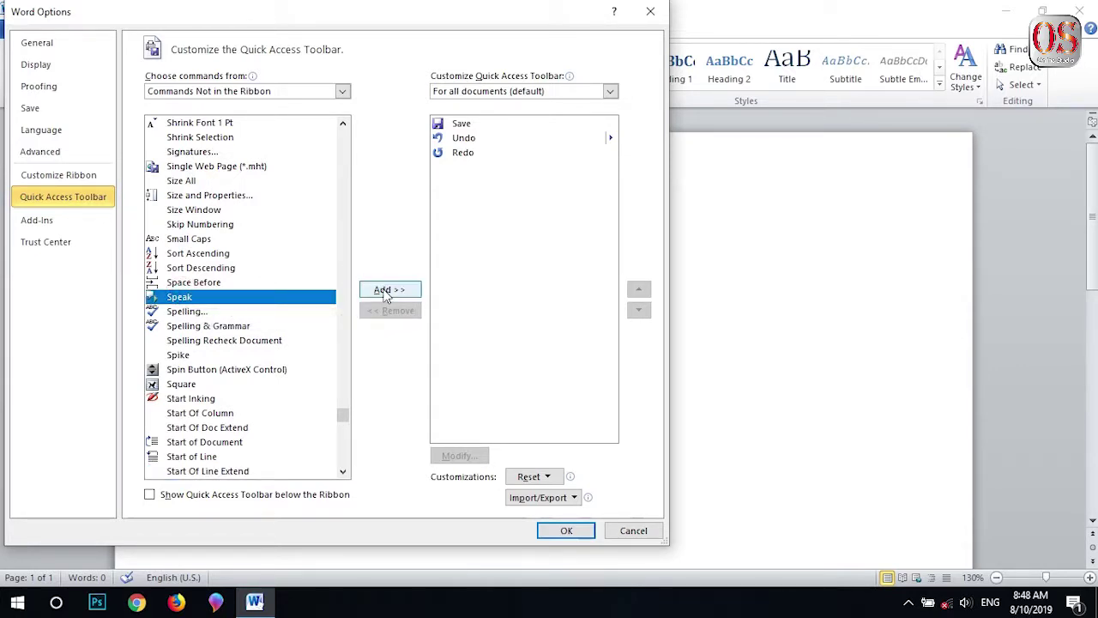
{"action": "left_click", "coordinate": [386, 292]}
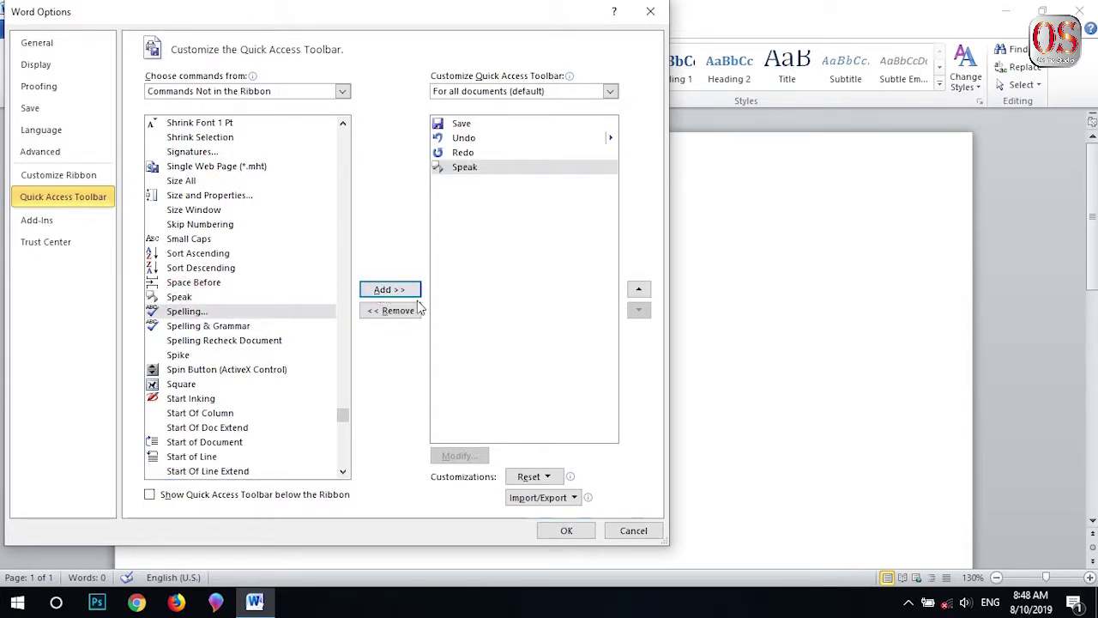
{"action": "left_click", "coordinate": [567, 531]}
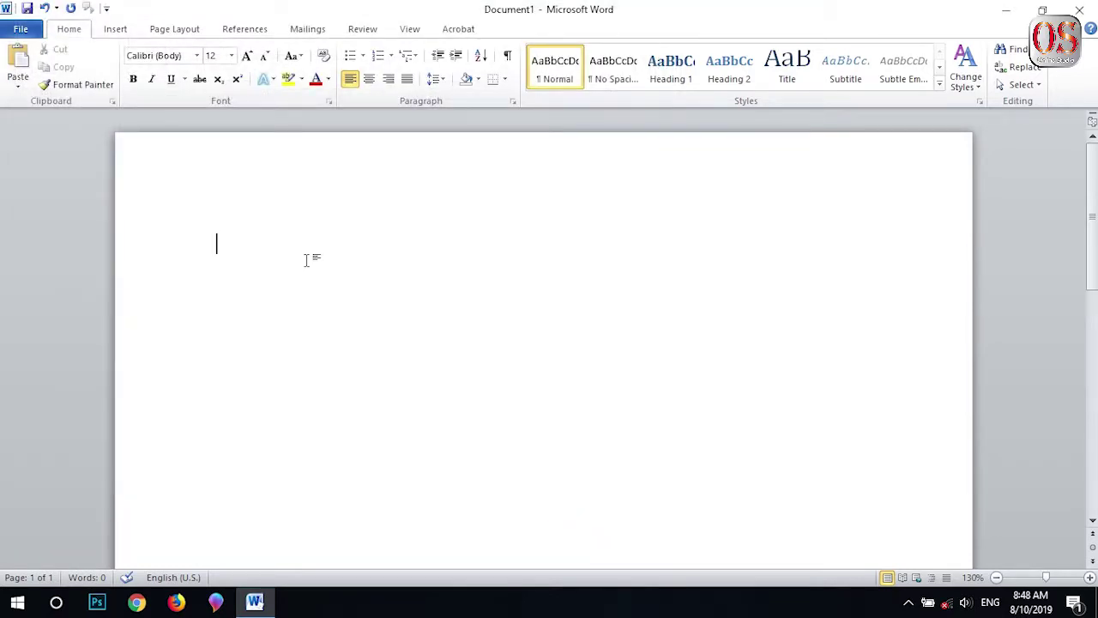
Type the first line 'Hello! how are you?' and start a new line
{"action": "type", "text": "He"}
{"action": "type", "text": "llo! how "}
{"action": "type", "text": "are you?"}
{"action": "key", "text": "Return"}
{"action": "left_click_drag", "start_coordinate": [213, 244], "coordinate": [355, 240]}
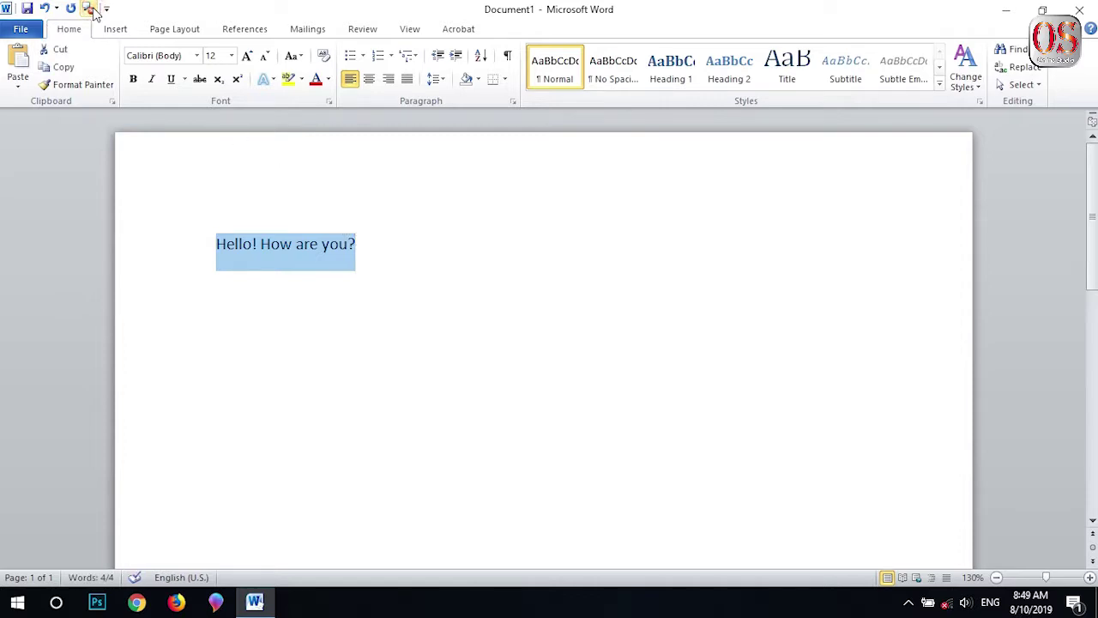
Add the second line 'I'm ok and you?' and select both lines
{"action": "left_click", "coordinate": [397, 263]}
{"action": "key", "text": "Return"}
{"action": "type", "text": "I"}
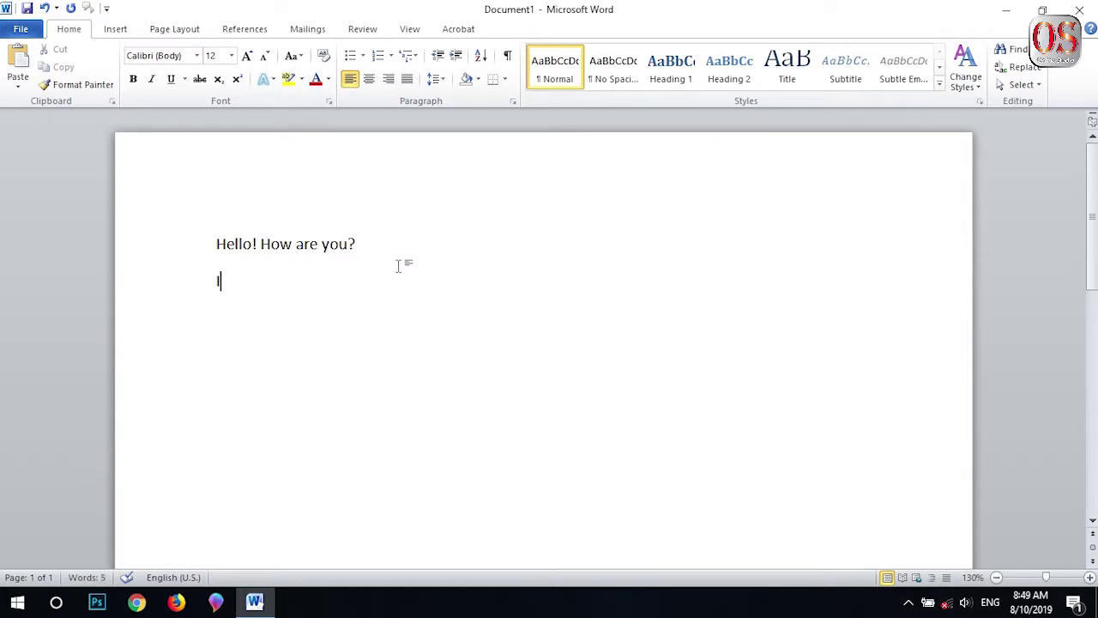
{"action": "type", "text": "'m"}
{"action": "type", "text": " ok and y"}
{"action": "type", "text": "o"}
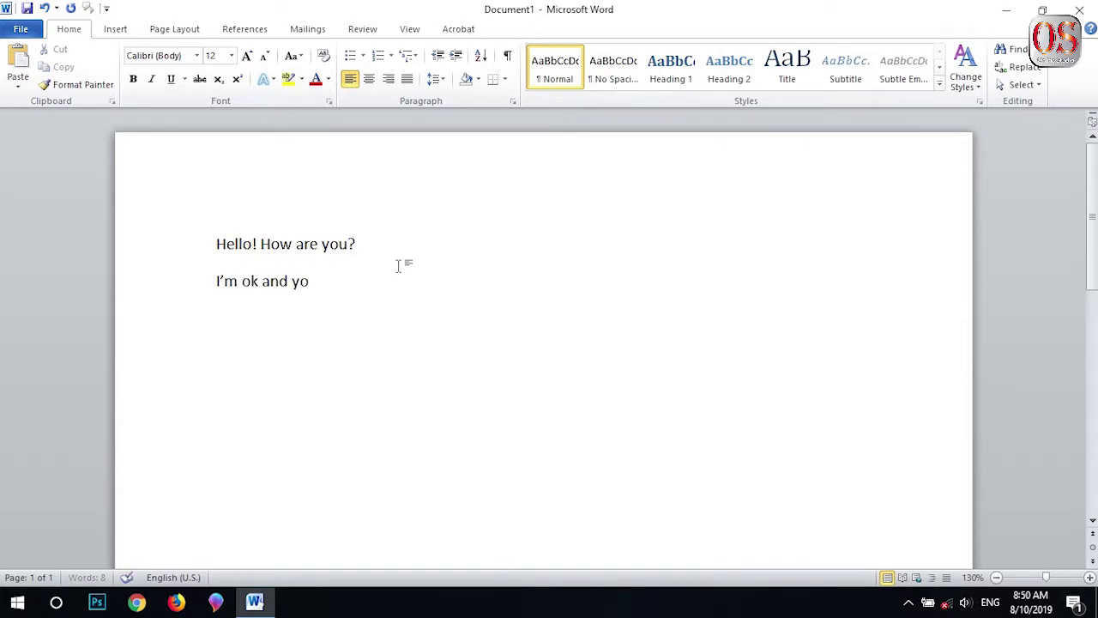
{"action": "type", "text": "u?"}
{"action": "key", "text": "ctrl+Home"}
{"action": "left_click_drag", "start_coordinate": [216, 244], "coordinate": [347, 277]}
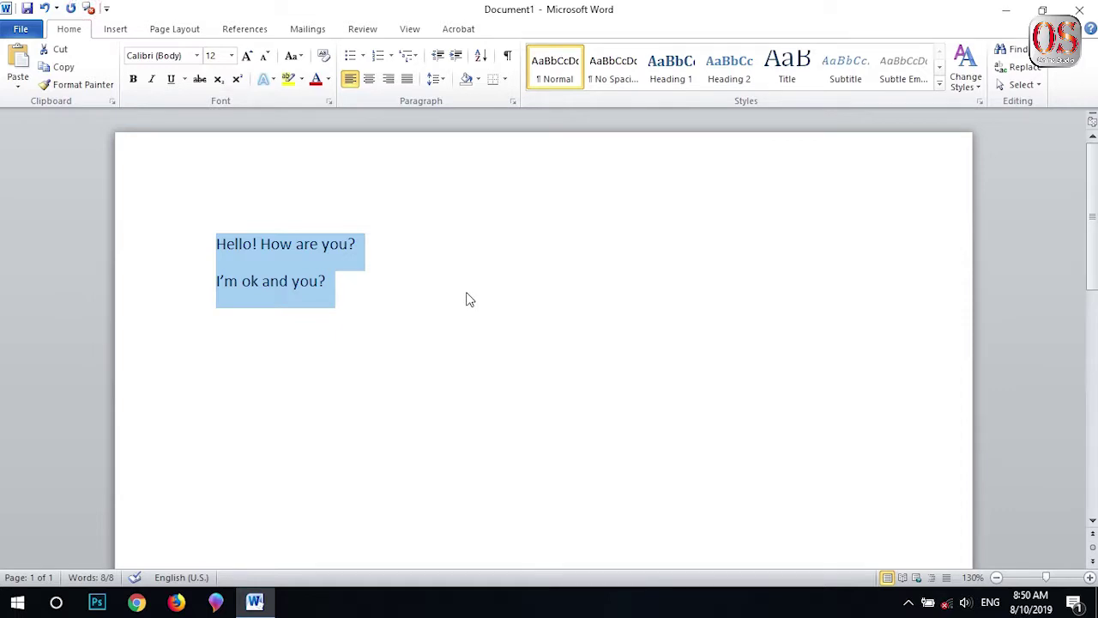
{"action": "left_click", "coordinate": [414, 295]}
Paste the copyright paragraph on a new line, grow it to 12 pt, and have Speak read it
{"action": "key", "text": "Return"}
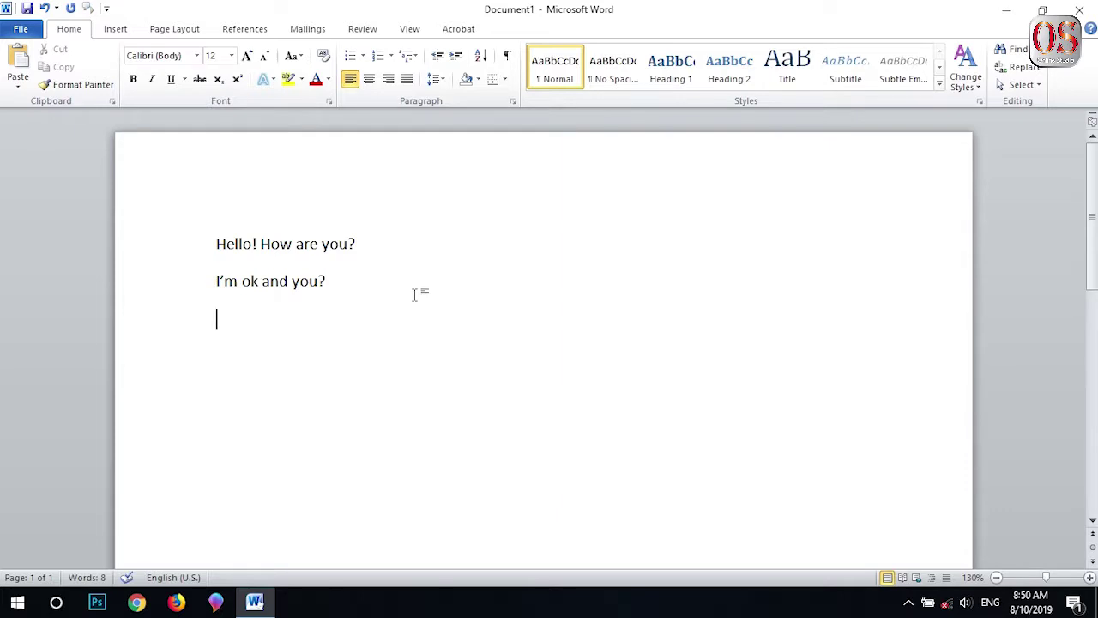
{"action": "key", "text": "ctrl+v"}
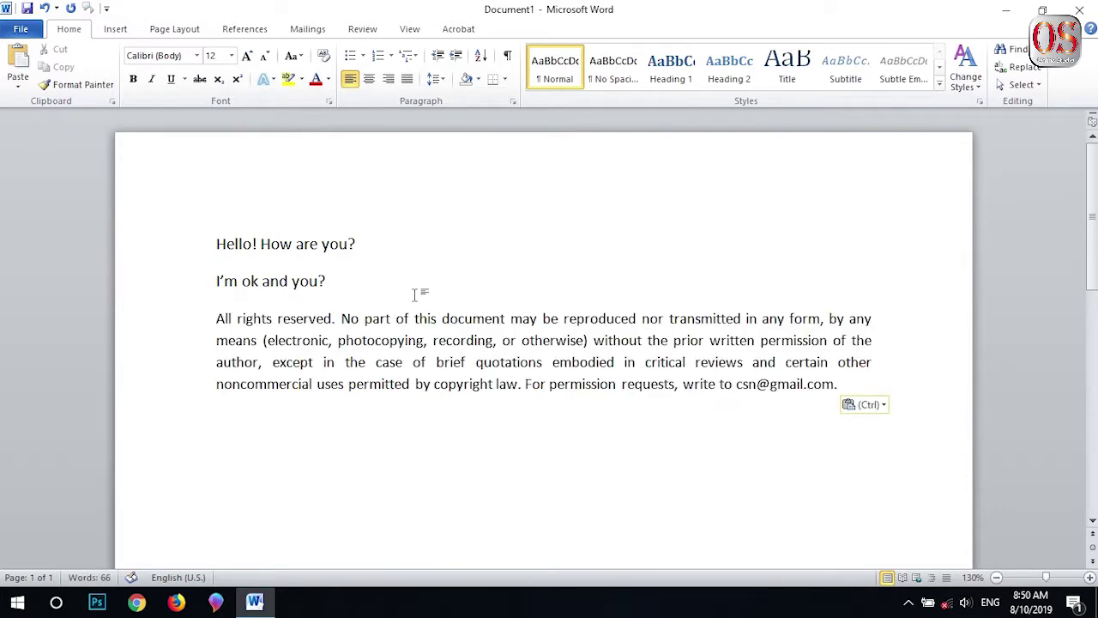
{"action": "left_click", "coordinate": [812, 392]}
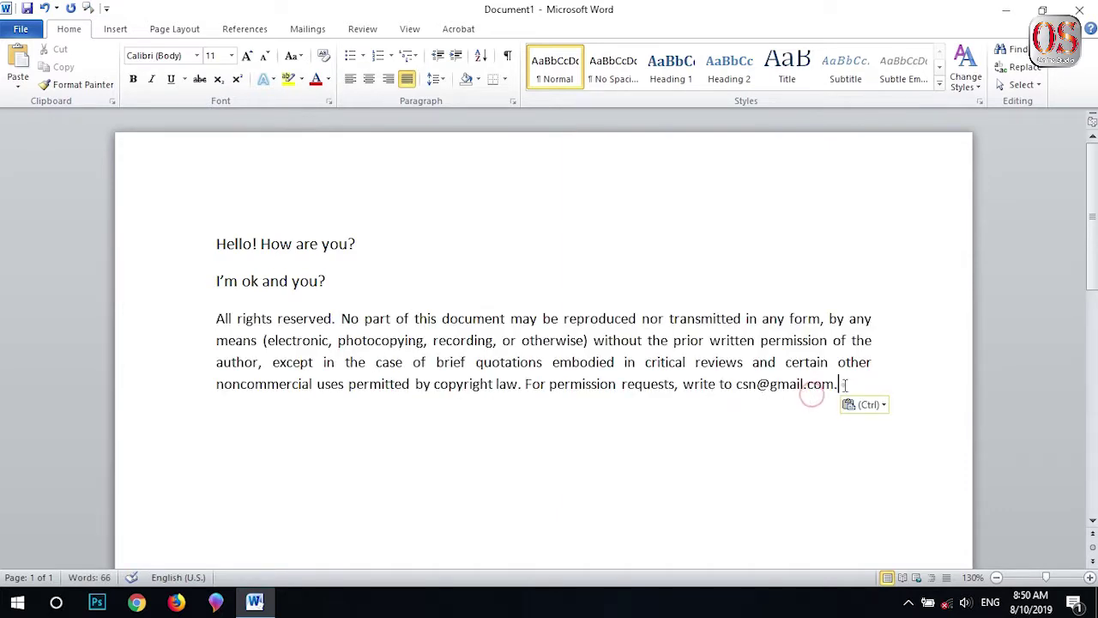
{"action": "left_click_drag", "start_coordinate": [845, 385], "coordinate": [216, 319]}
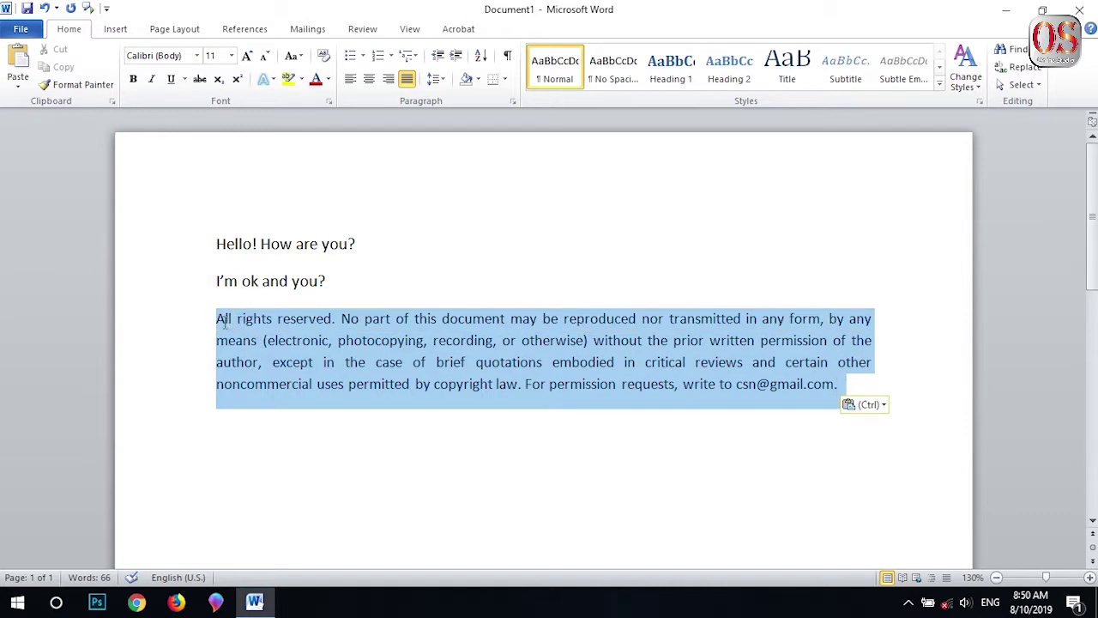
{"action": "left_click", "coordinate": [247, 55]}
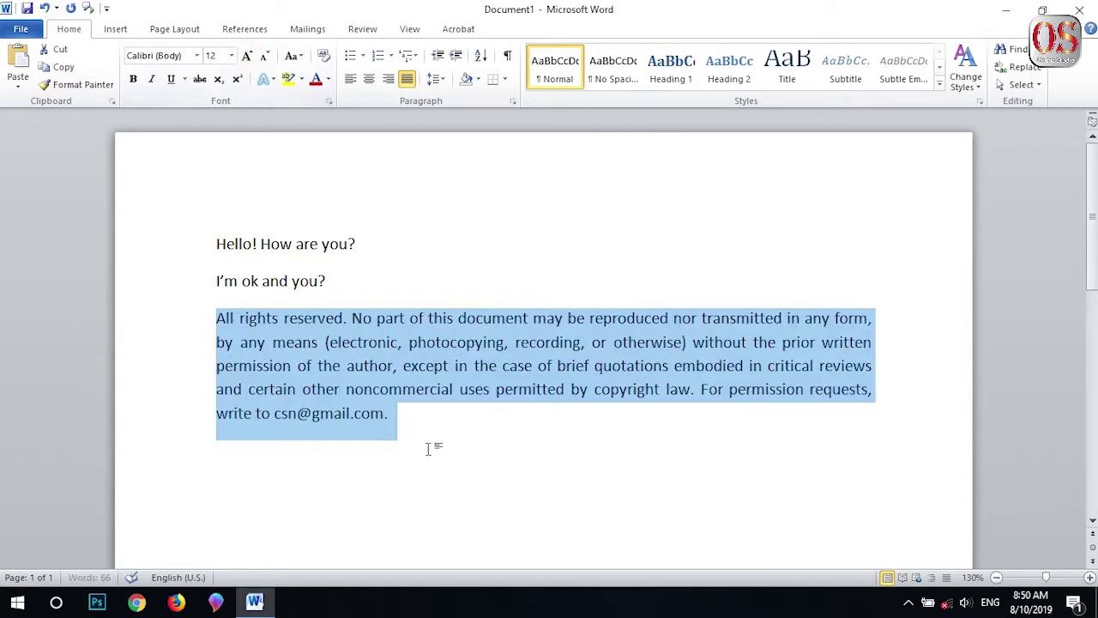
{"action": "left_click", "coordinate": [87, 8]}
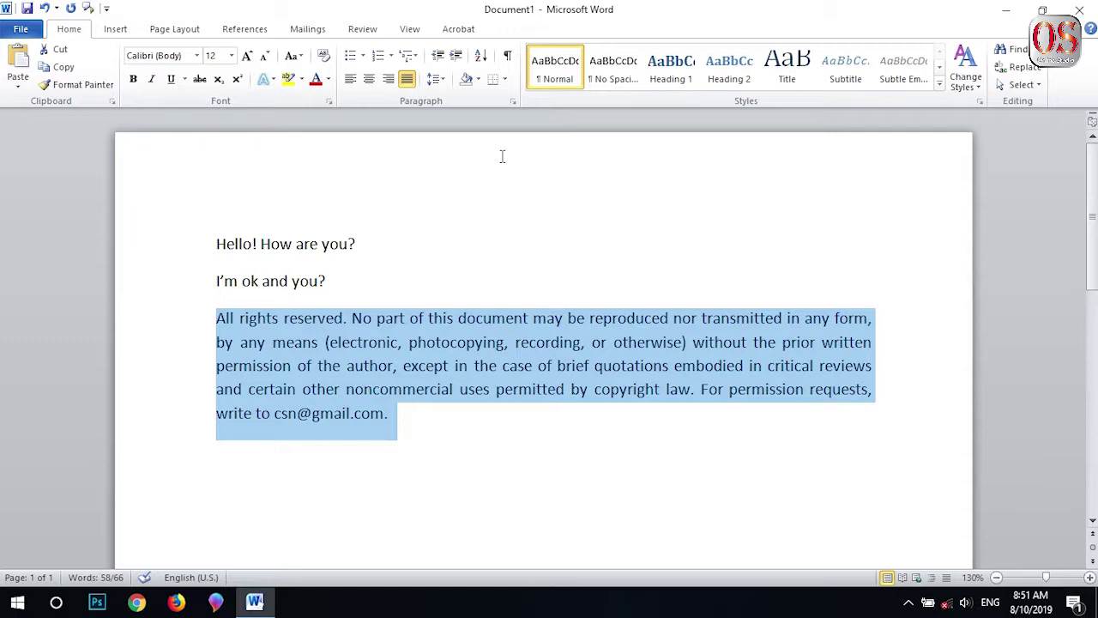
{"action": "key", "text": "Right"}
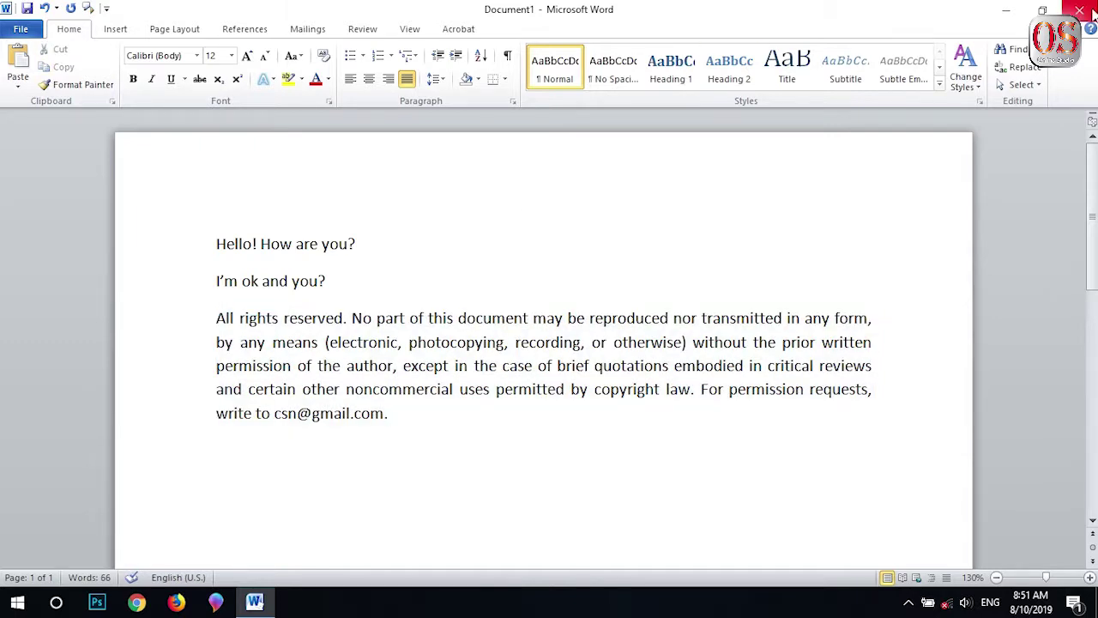
Close Word and discard the unsaved changes to Document1
{"action": "left_click", "coordinate": [1092, 13]}
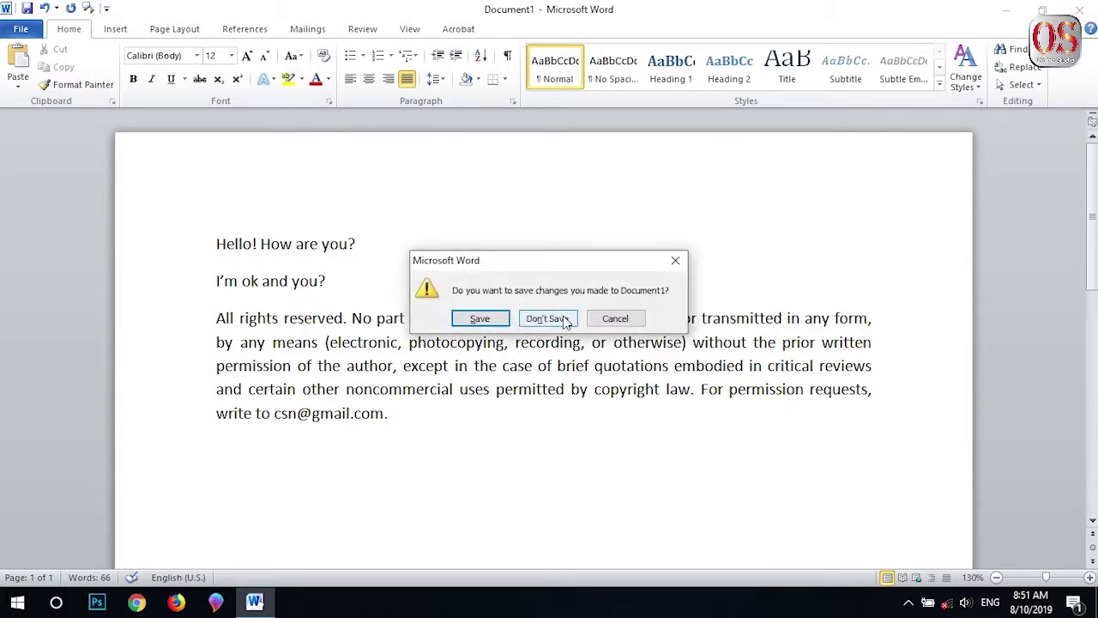
{"action": "left_click", "coordinate": [563, 321]}
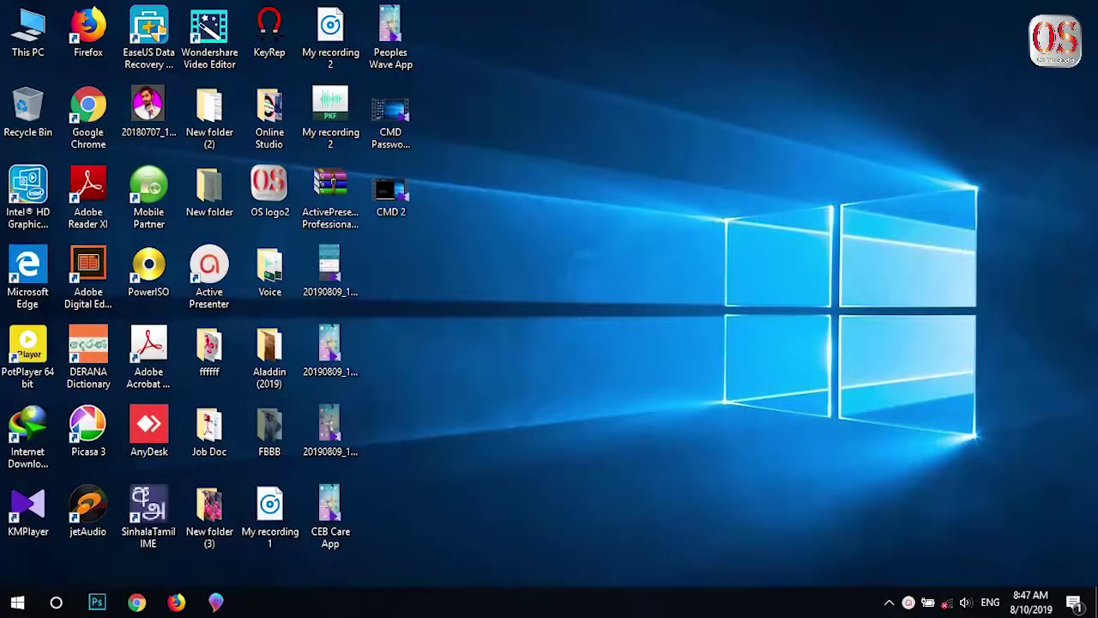